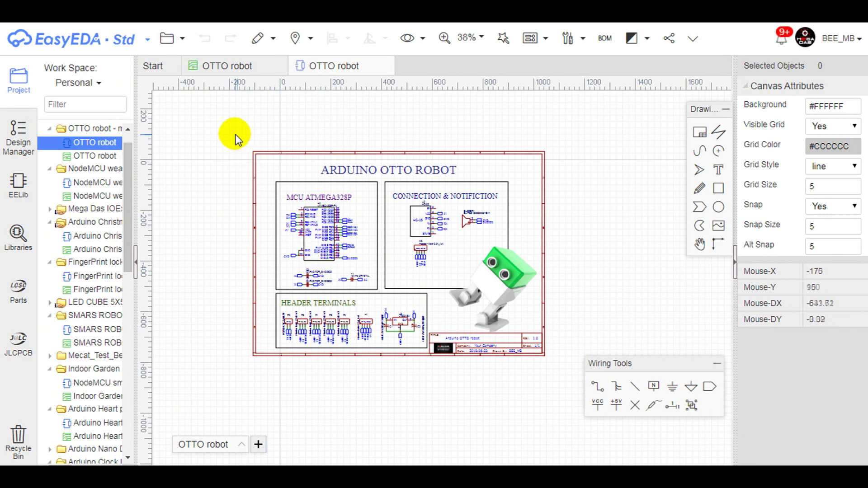
Examine the microcontroller, connection and notification, and header terminal sections of the OTTO robot schematic.
drag(234, 134, 577, 383)
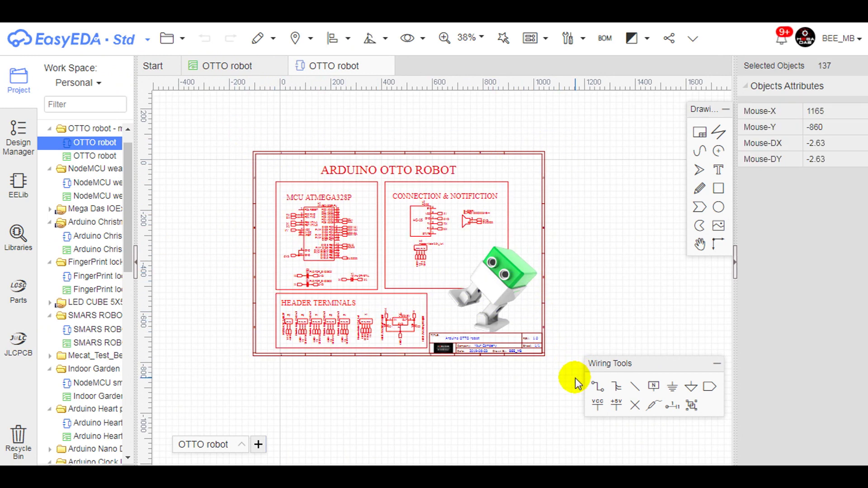
click(586, 283)
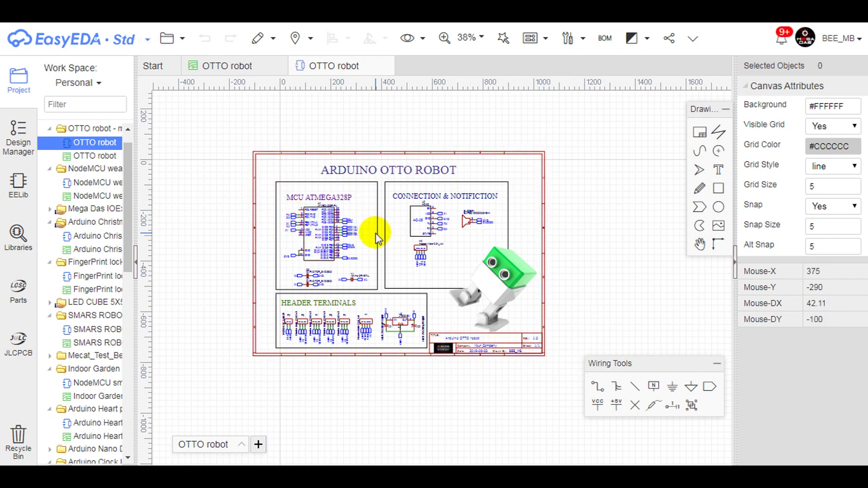
scroll(375, 233, up, 2)
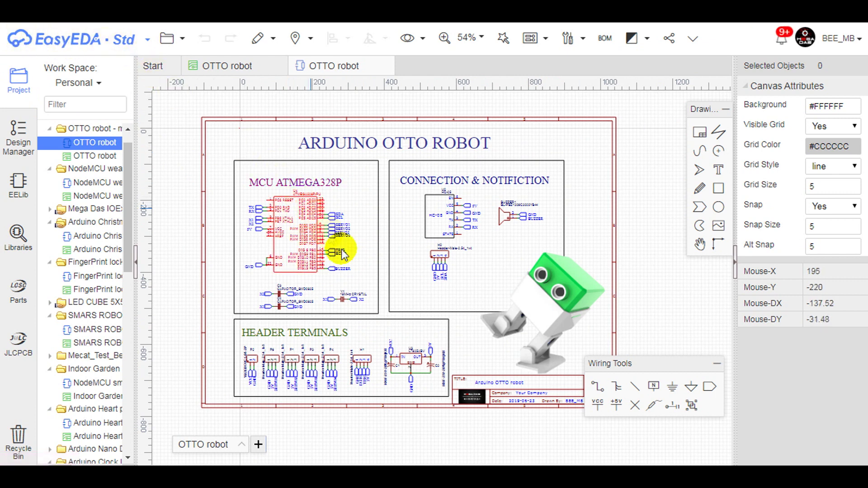
scroll(299, 250, up, 2)
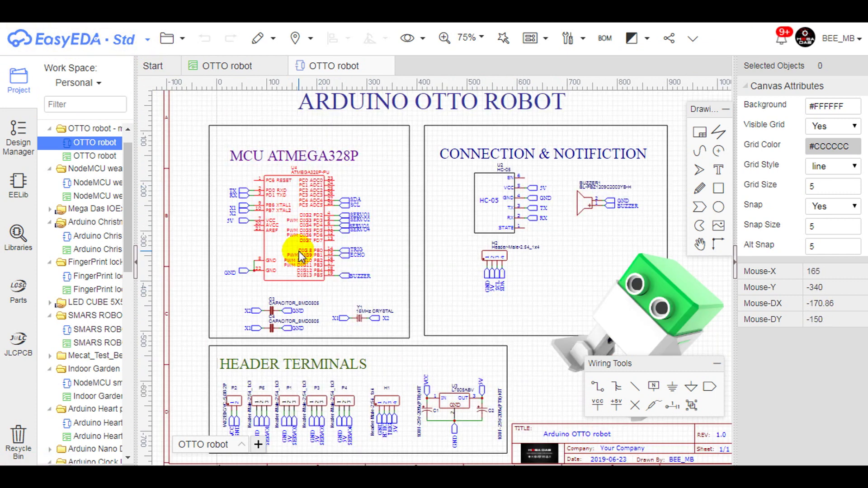
scroll(299, 250, down, 2)
scroll(508, 212, up, 2)
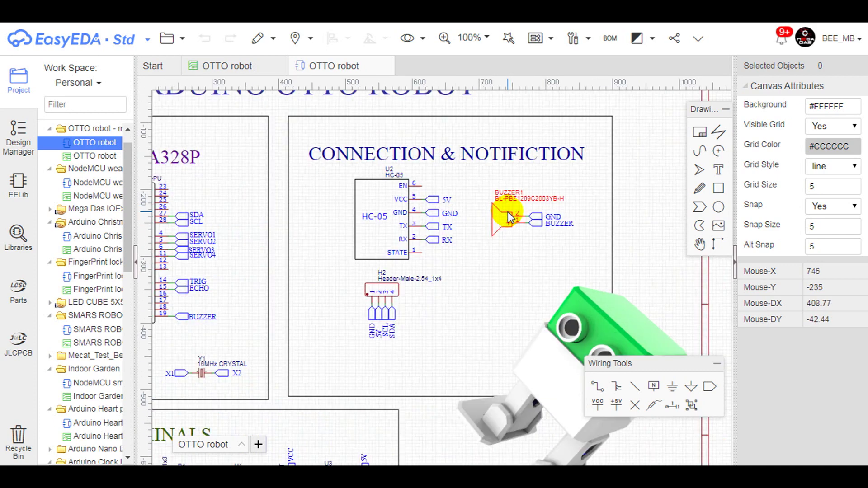
scroll(508, 211, down, 2)
scroll(407, 341, up, 2)
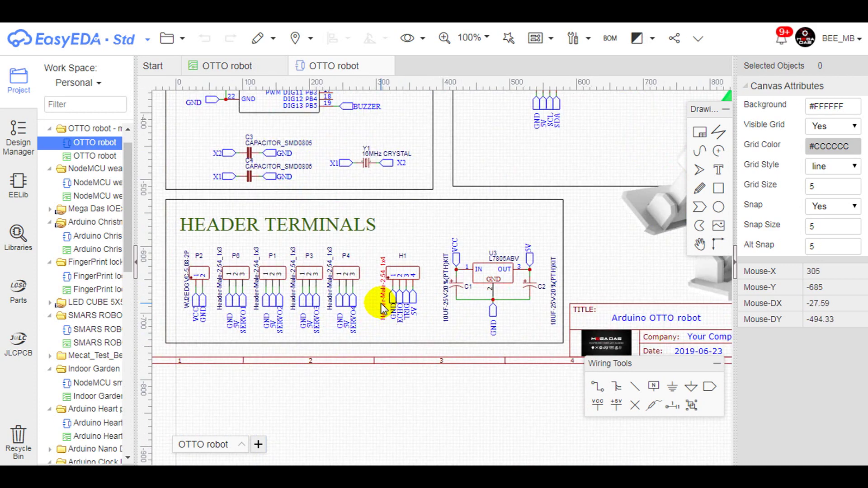
scroll(382, 309, down, 2)
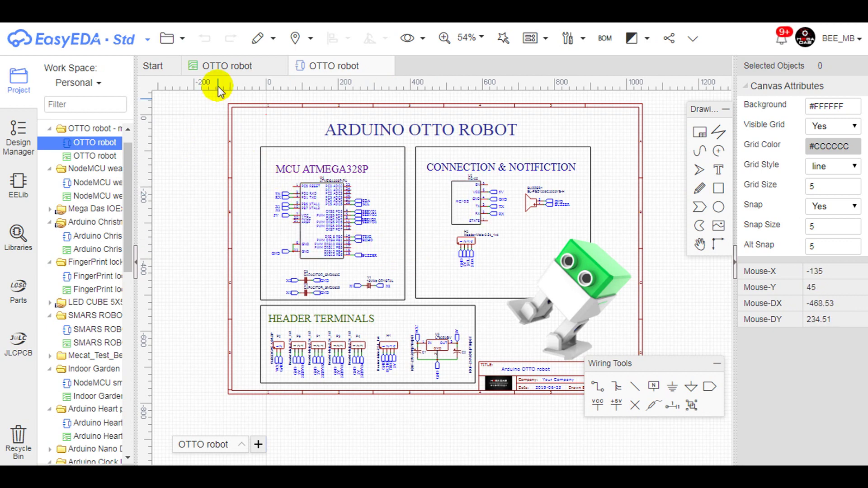
Open the OTTO robot PCB layout and inspect the board's components, traces and silkscreen text.
click(222, 67)
scroll(281, 255, down, 2)
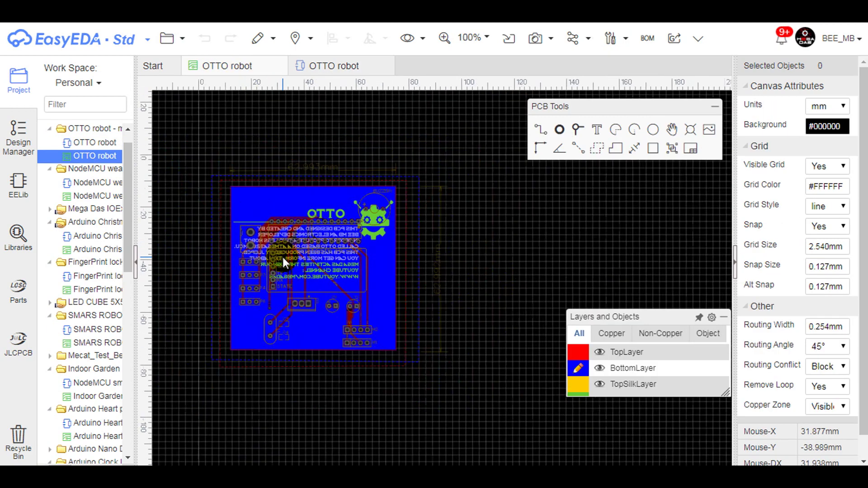
scroll(280, 154, up, 3)
scroll(282, 159, down, 3)
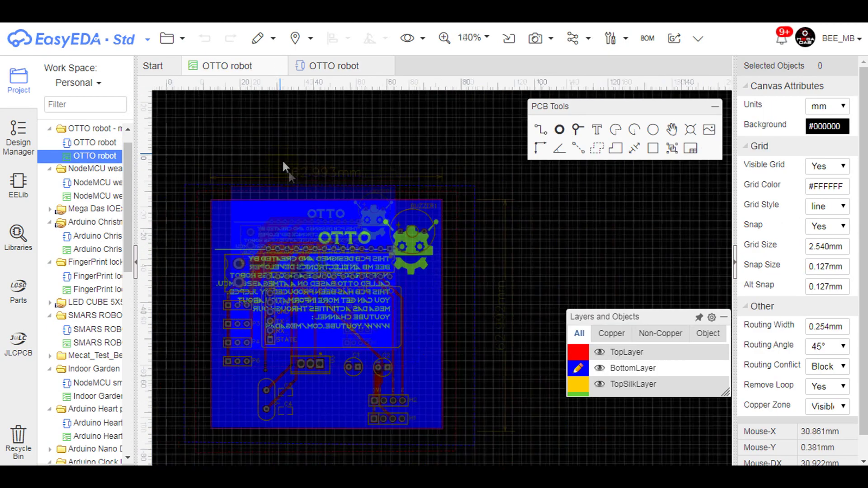
scroll(437, 273, up, 3)
scroll(437, 273, down, 3)
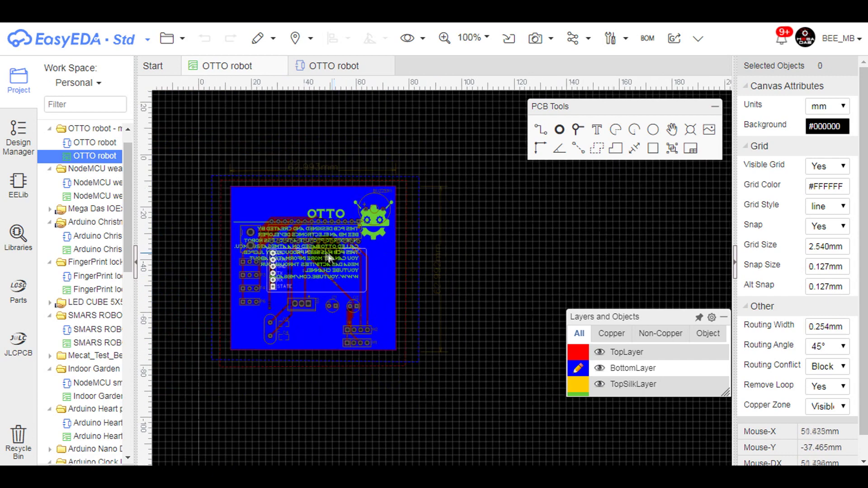
scroll(325, 251, up, 1)
click(611, 38)
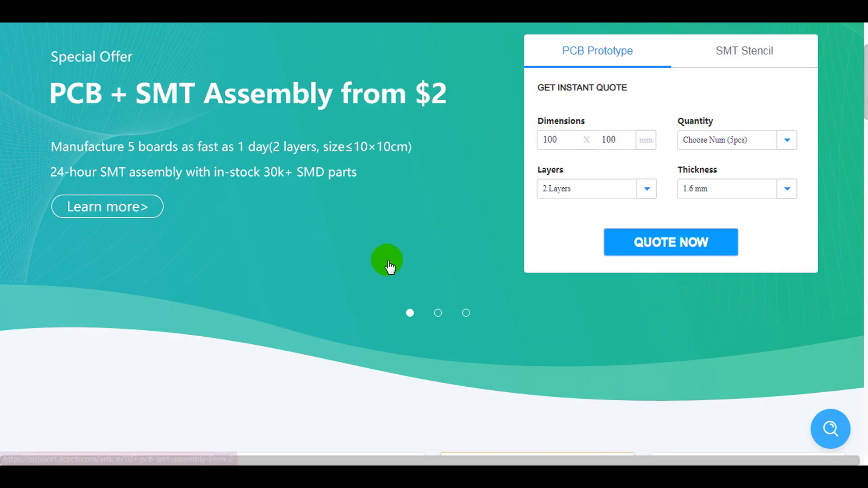
Browse the promotional banners on the JLCPCB home page and request an instant PCB prototype quote.
scroll(387, 258, up, 3)
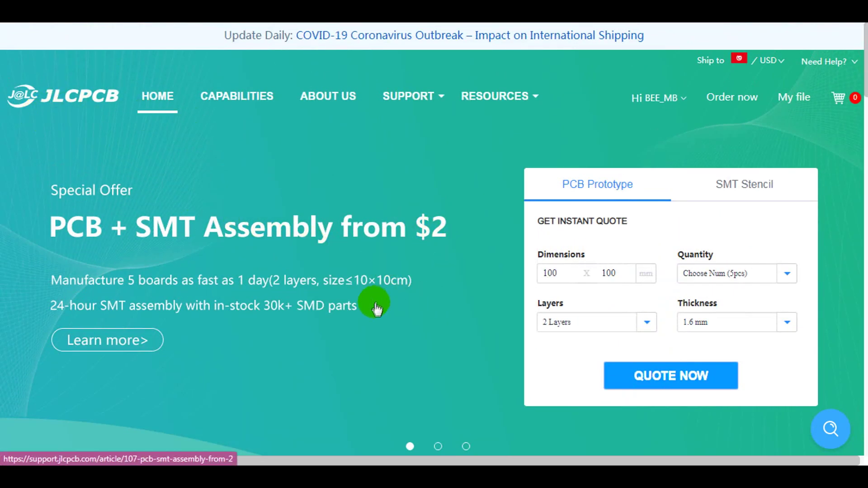
click(438, 446)
click(465, 446)
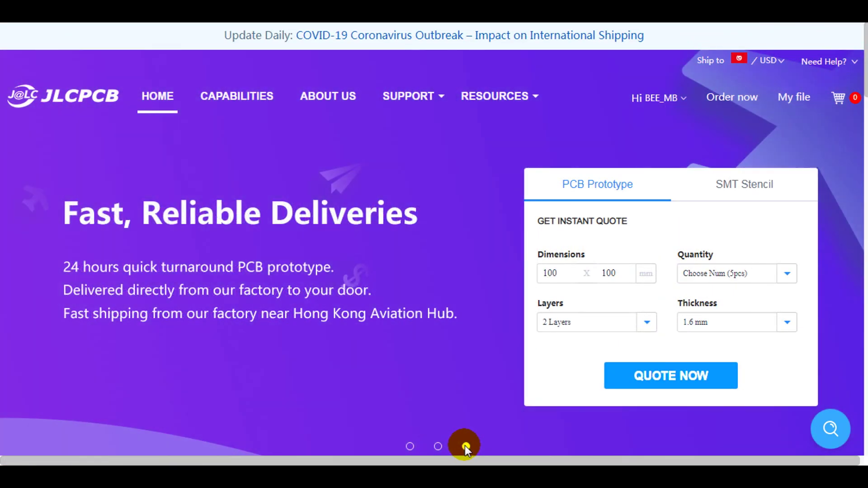
click(642, 385)
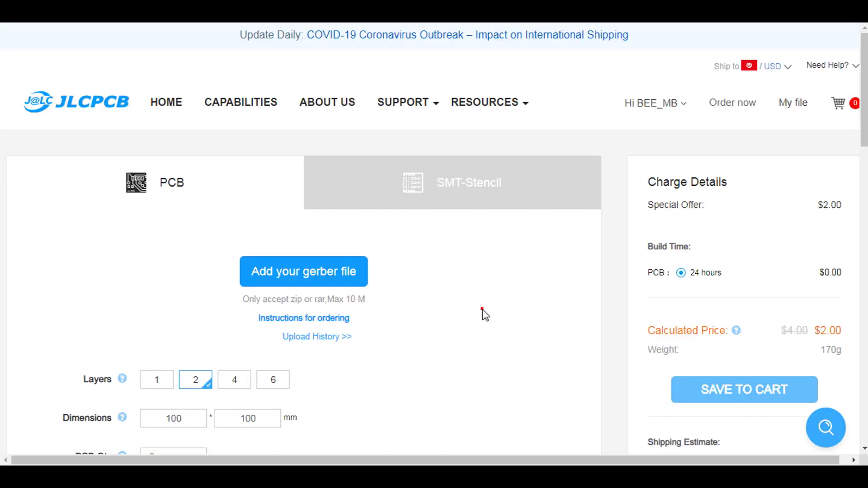
click(301, 258)
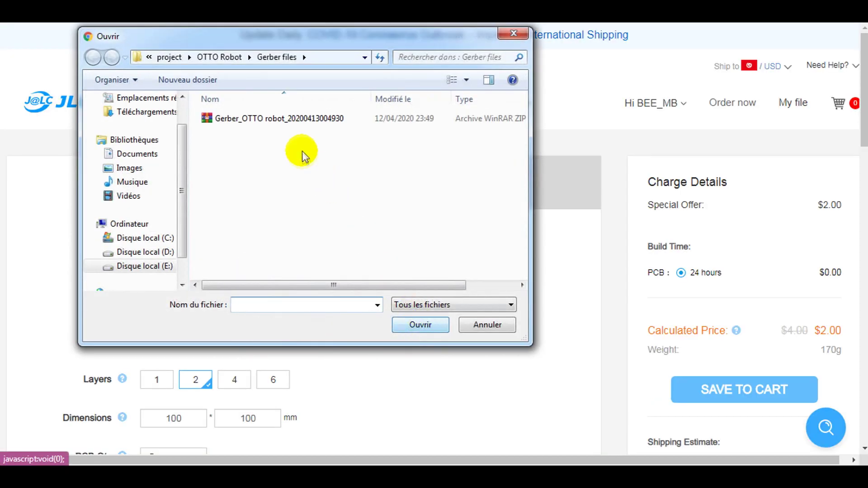
click(293, 120)
double_click(292, 120)
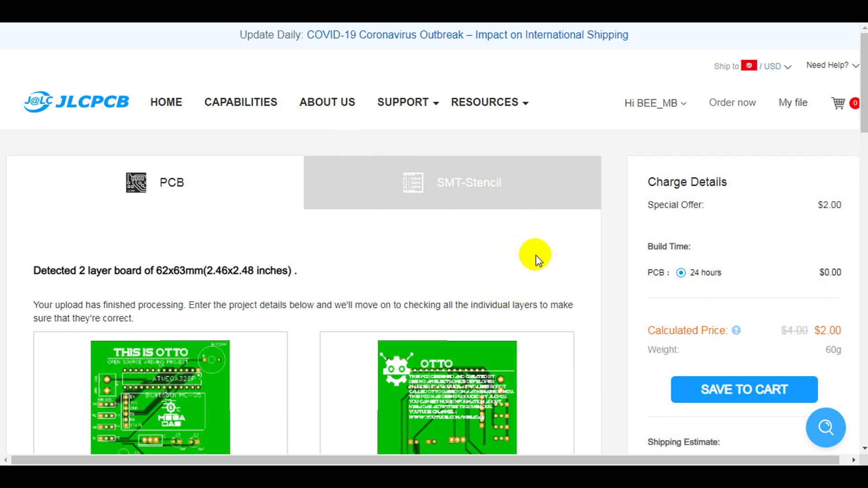
Set the PCB color to Yellow, then check the board preview and the remaining fabrication options.
scroll(535, 255, down, 9)
click(322, 357)
scroll(385, 319, up, 4)
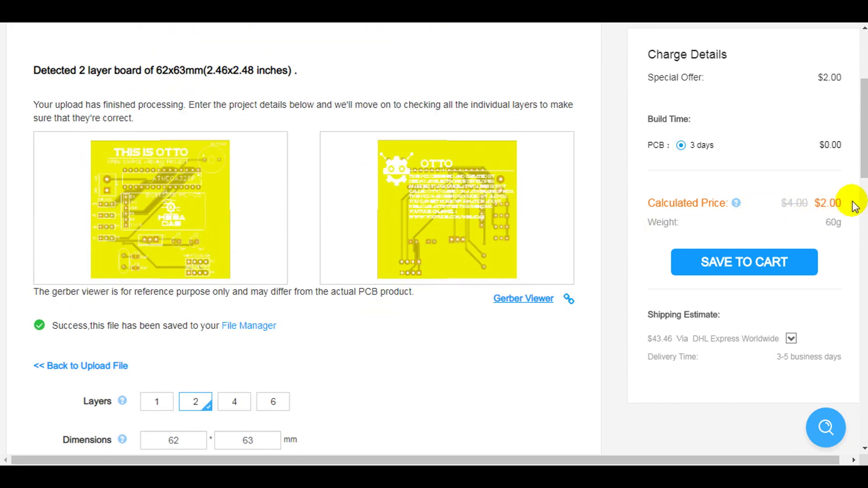
scroll(459, 333, down, 7)
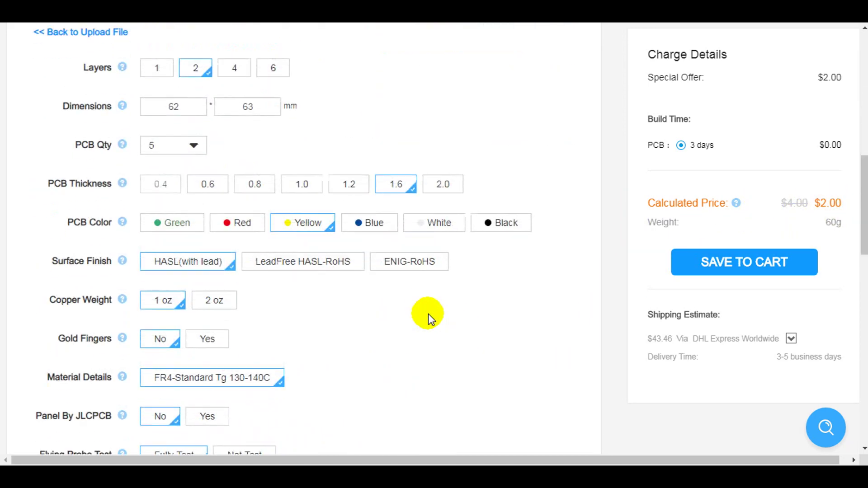
scroll(428, 314, down, 7)
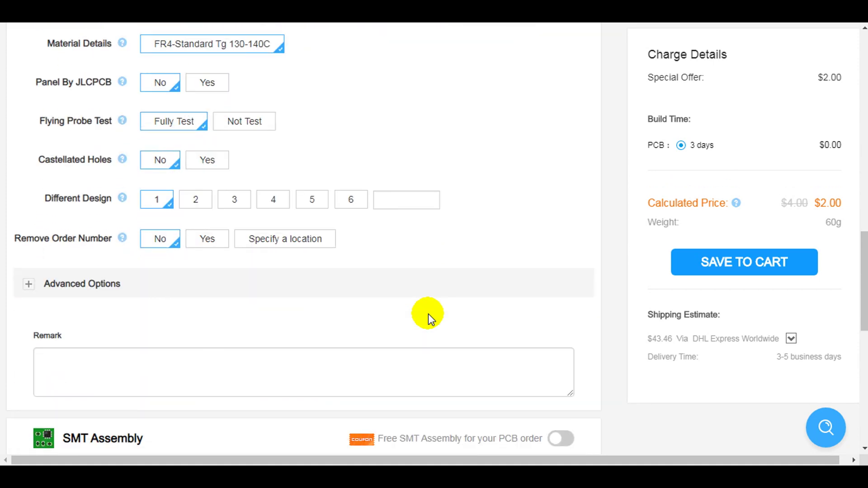
scroll(428, 314, down, 3)
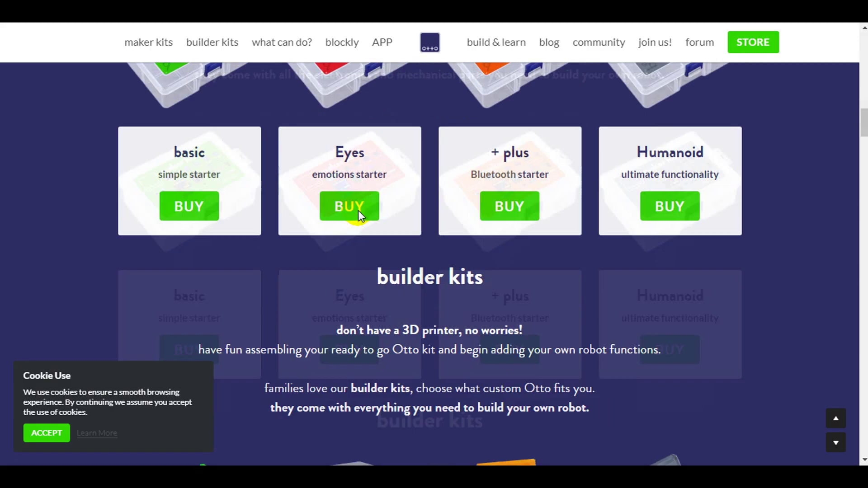
Find the Blockly section on the Otto DIY website and access Otto Blockly.
scroll(358, 210, down, 10)
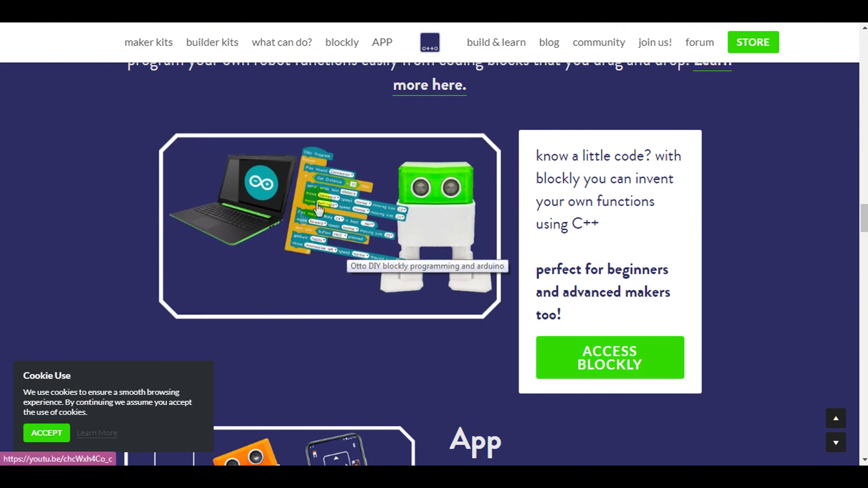
click(606, 352)
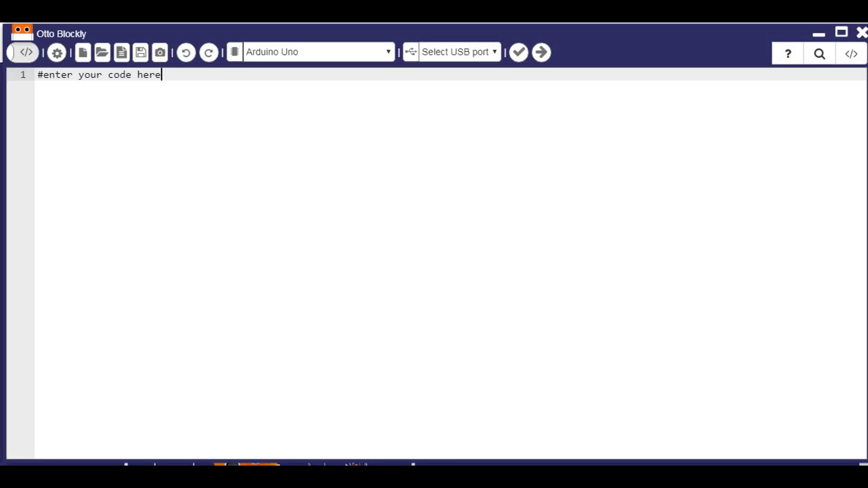
Look through the list of example programs in Otto Blockly and close it.
click(122, 53)
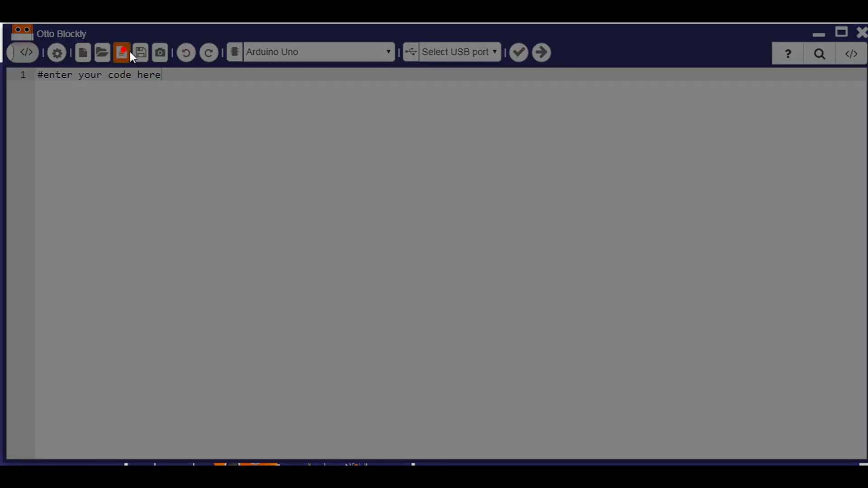
scroll(488, 149, down, 4)
scroll(487, 145, up, 5)
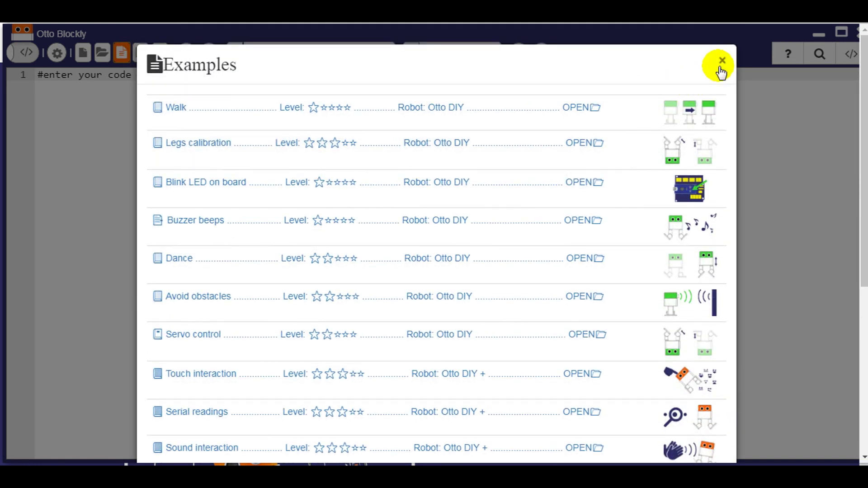
click(721, 63)
Open the OttoAPP_sound_V9 Arduino file and review its libraries, pin definitions and global variables.
click(103, 53)
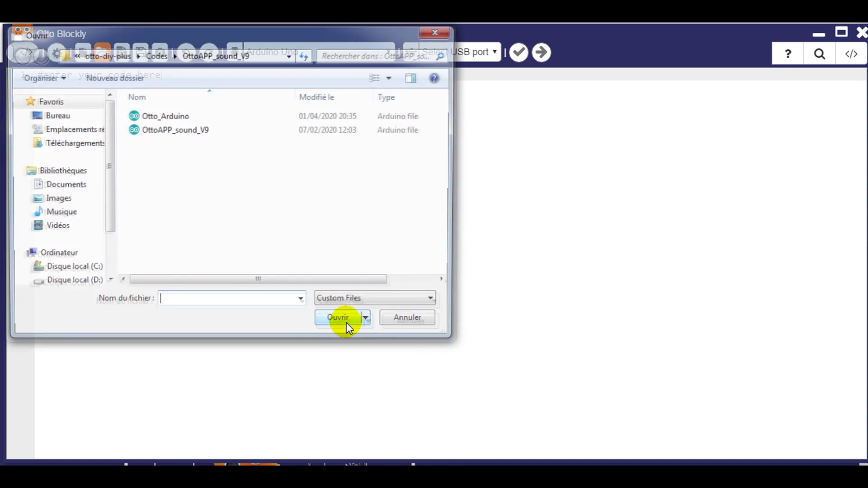
double_click(165, 130)
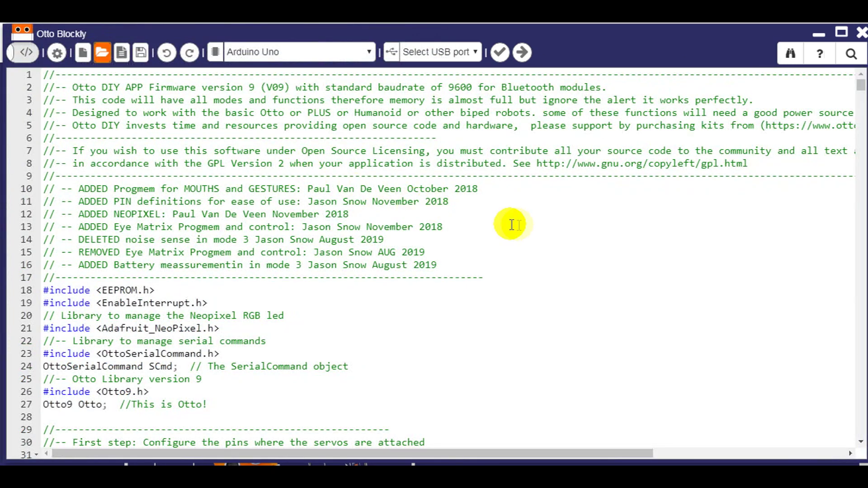
click(524, 226)
scroll(526, 226, down, 9)
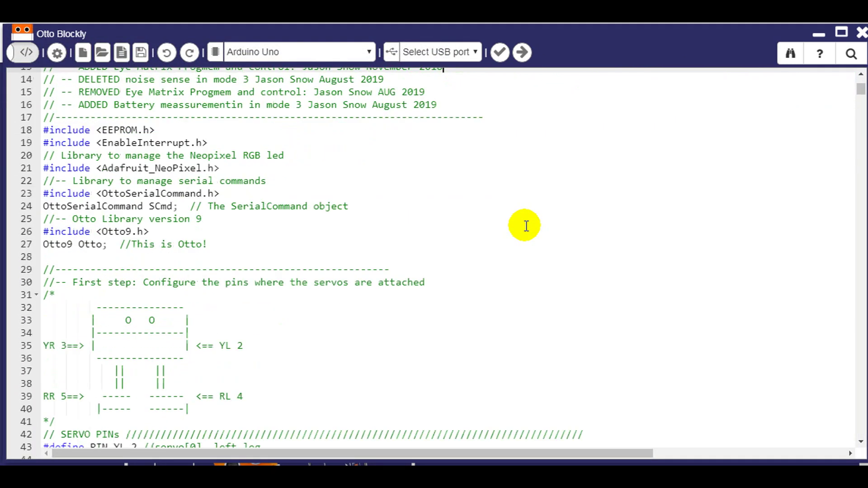
scroll(526, 226, down, 10)
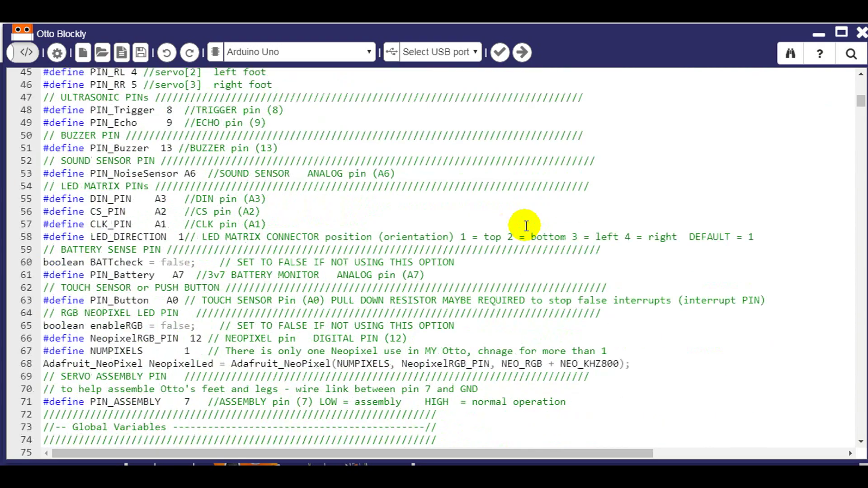
scroll(526, 226, down, 1)
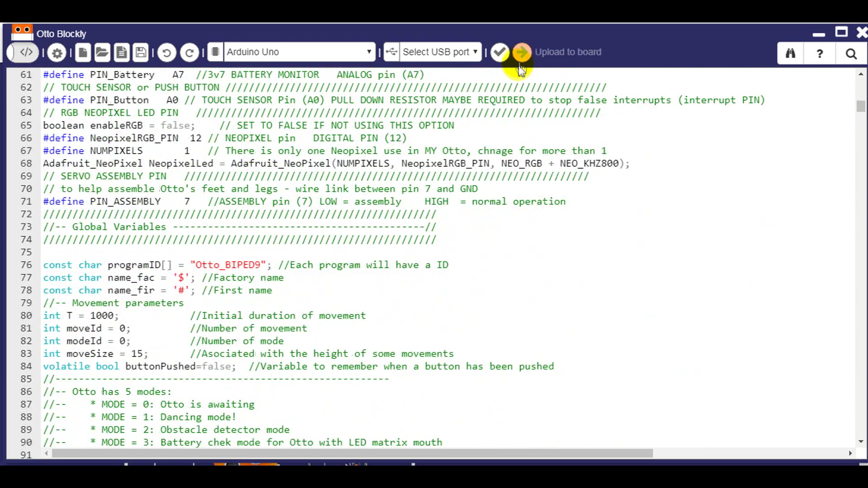